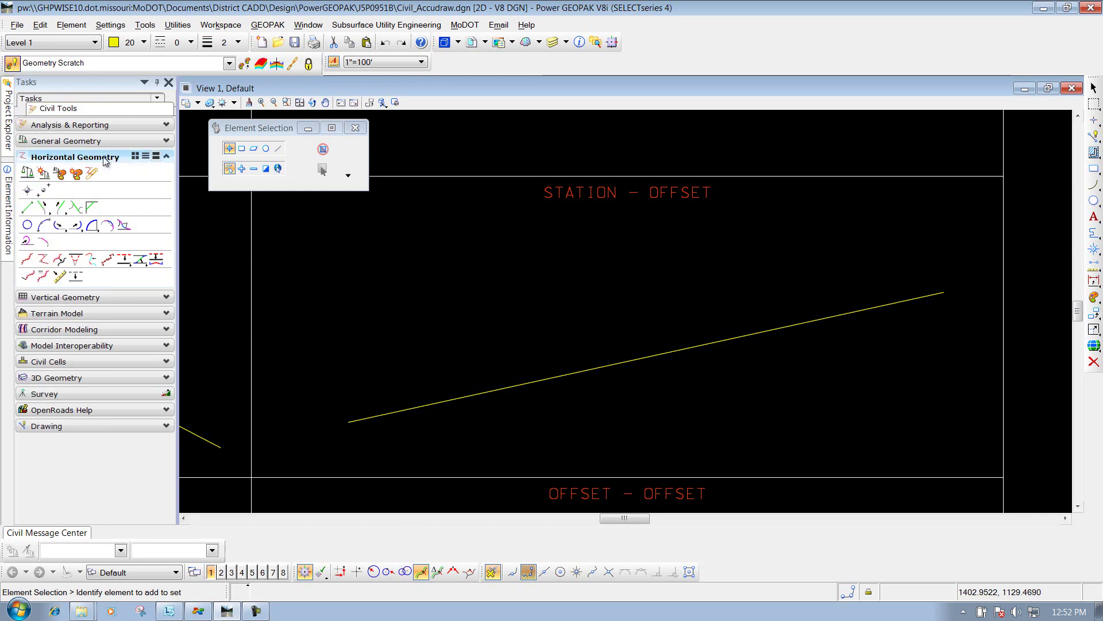
Step: Start a civil point with the 073 Land Corner Marker feature definition
click(28, 191)
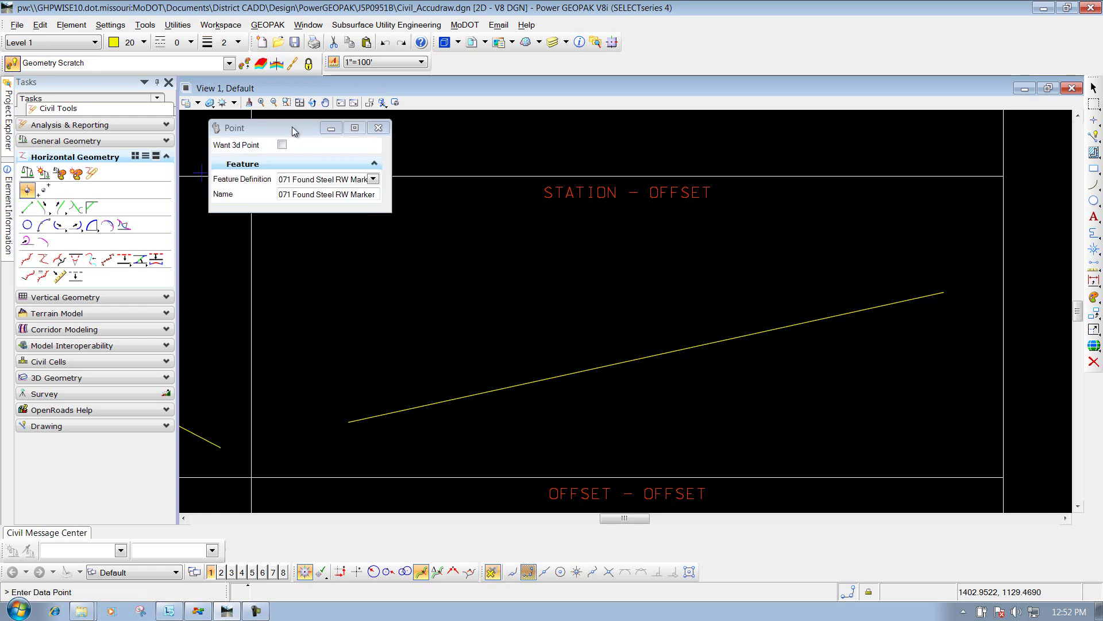
click(374, 179)
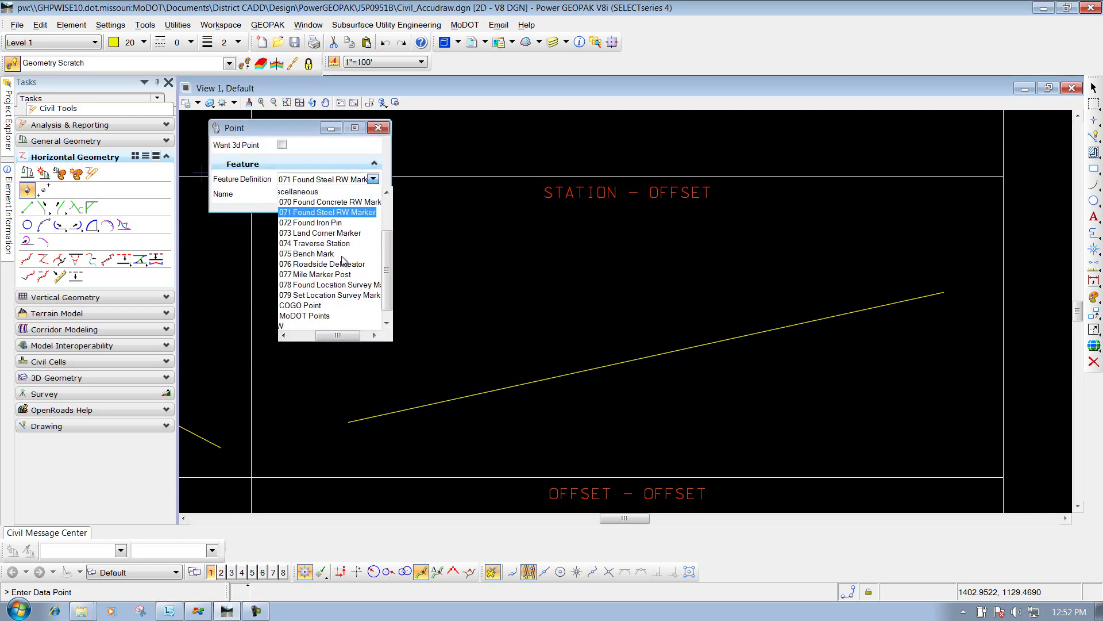
scroll(324, 336, up, 1)
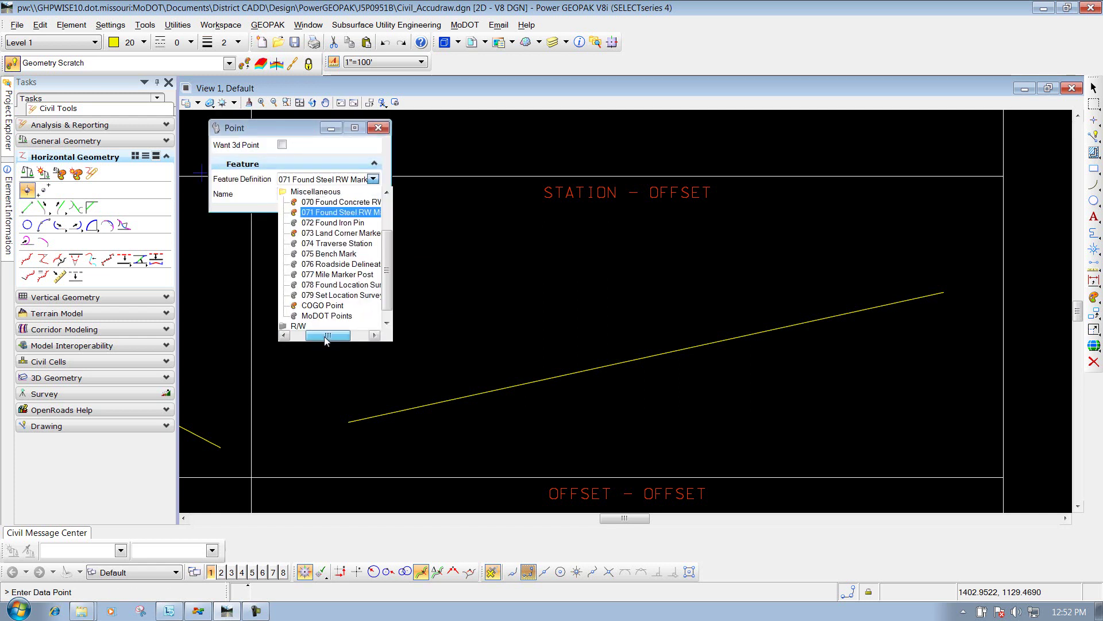
click(338, 234)
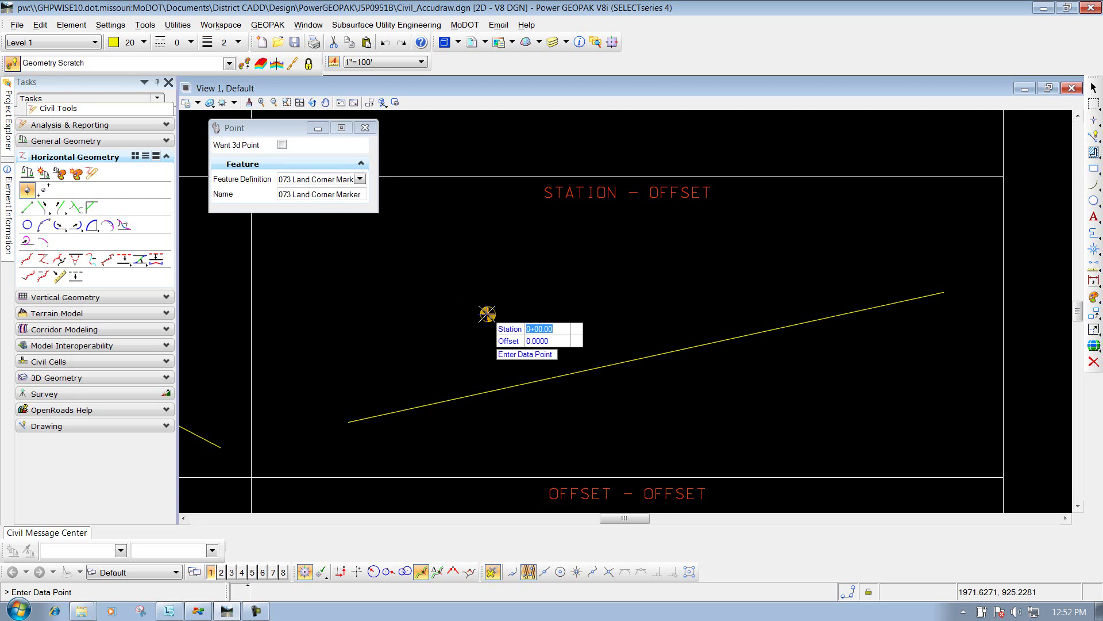
Step: Switch to station/offset location and pick the yellow line as the reference element
key(r)
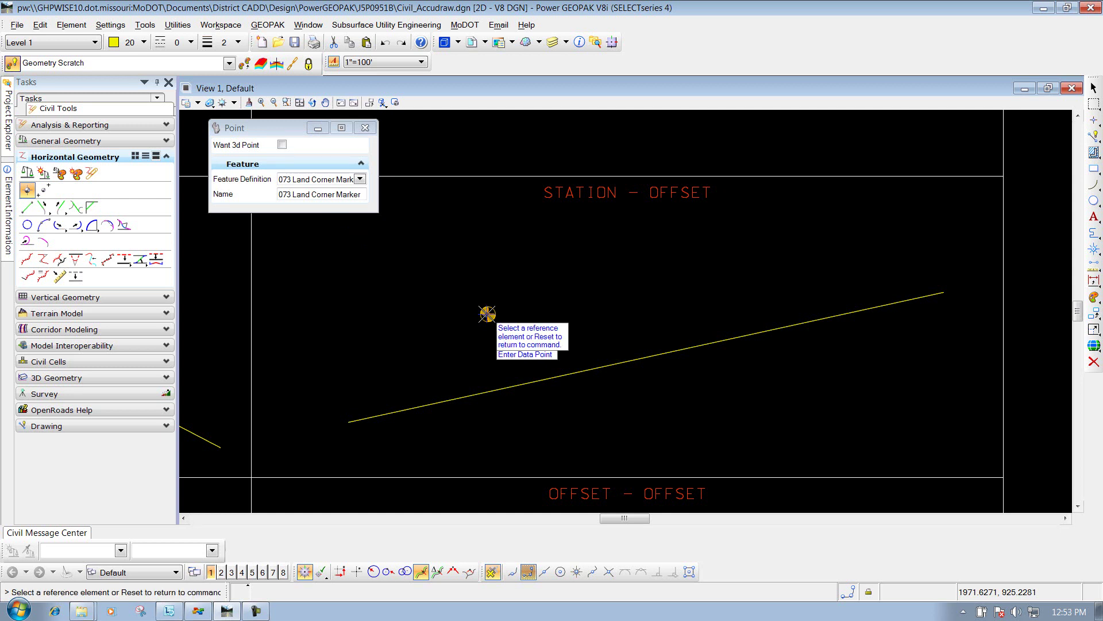
click(569, 373)
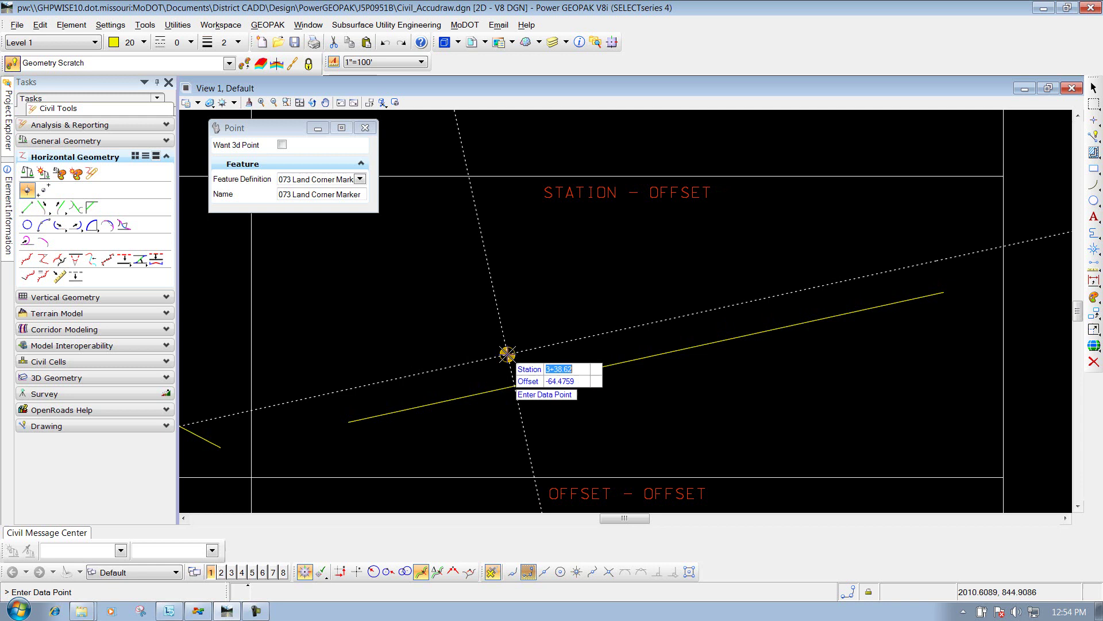
Step: Place the Land Corner Marker at station 3+50, offset -100, then reset to end point placement
text(3+50)
key(Tab)
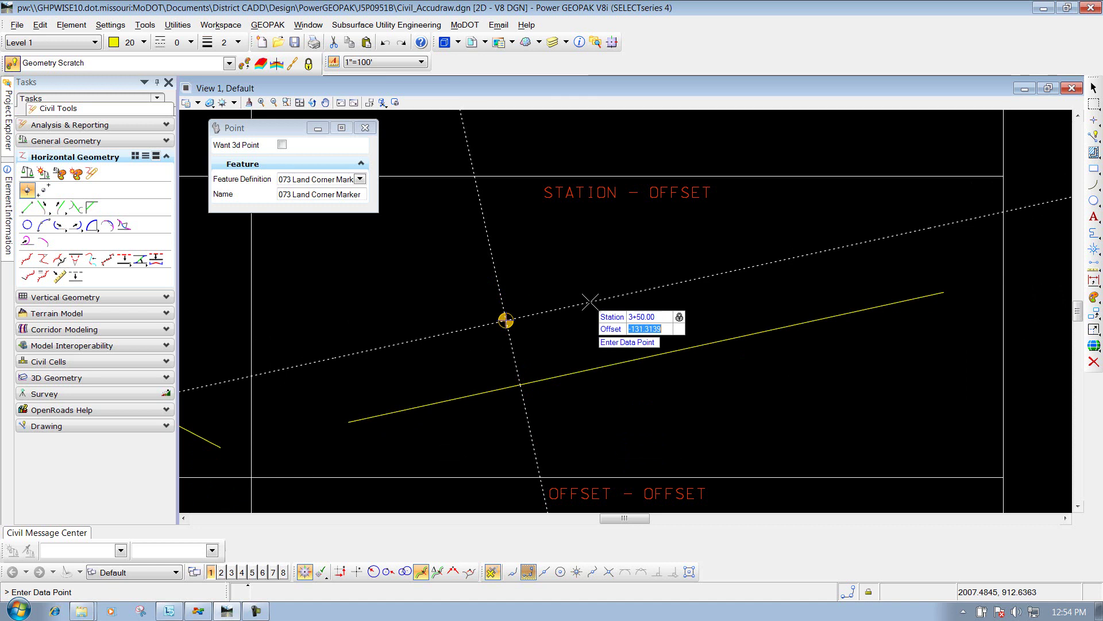
text(100)
key(Tab)
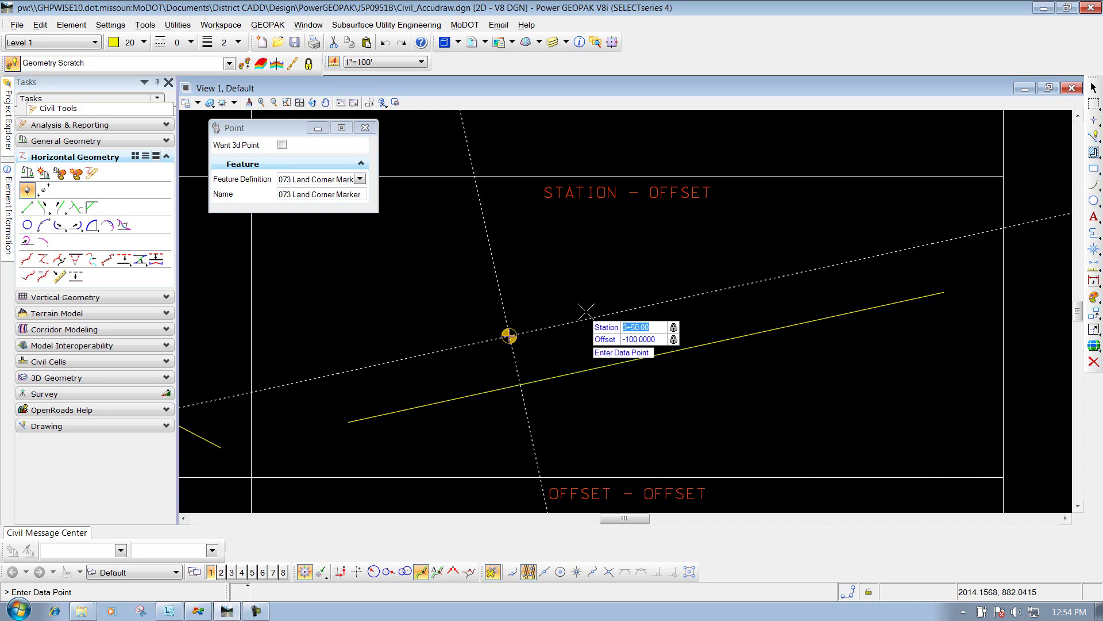
click(598, 282)
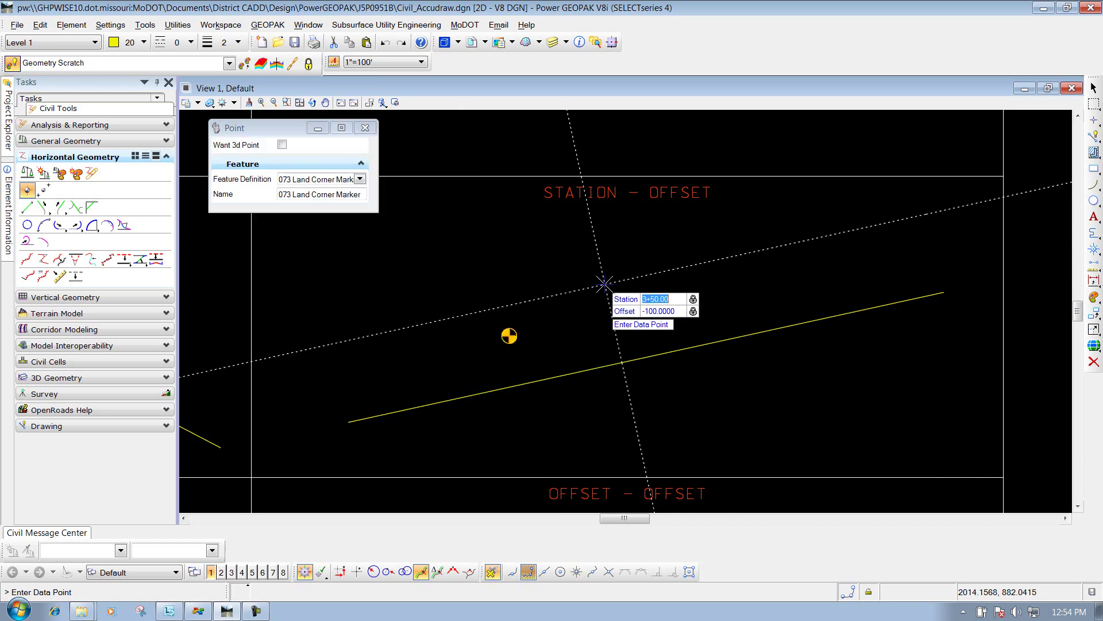
right_click(679, 341)
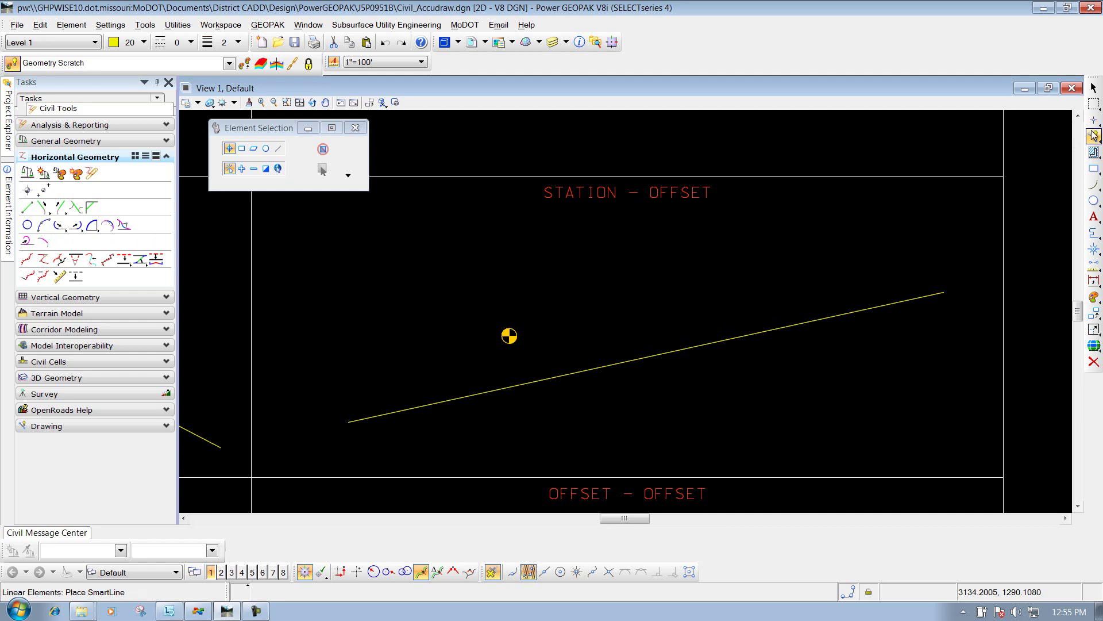
Step: Set active colour 2 (red) and start the Place SmartLine tool
click(143, 42)
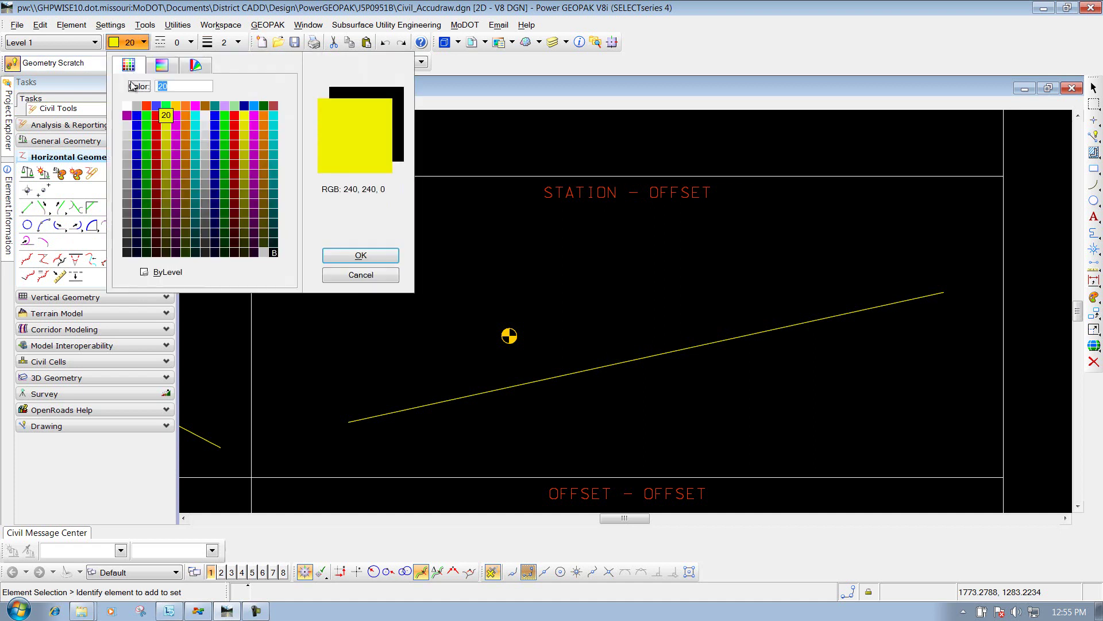
click(150, 103)
click(1094, 136)
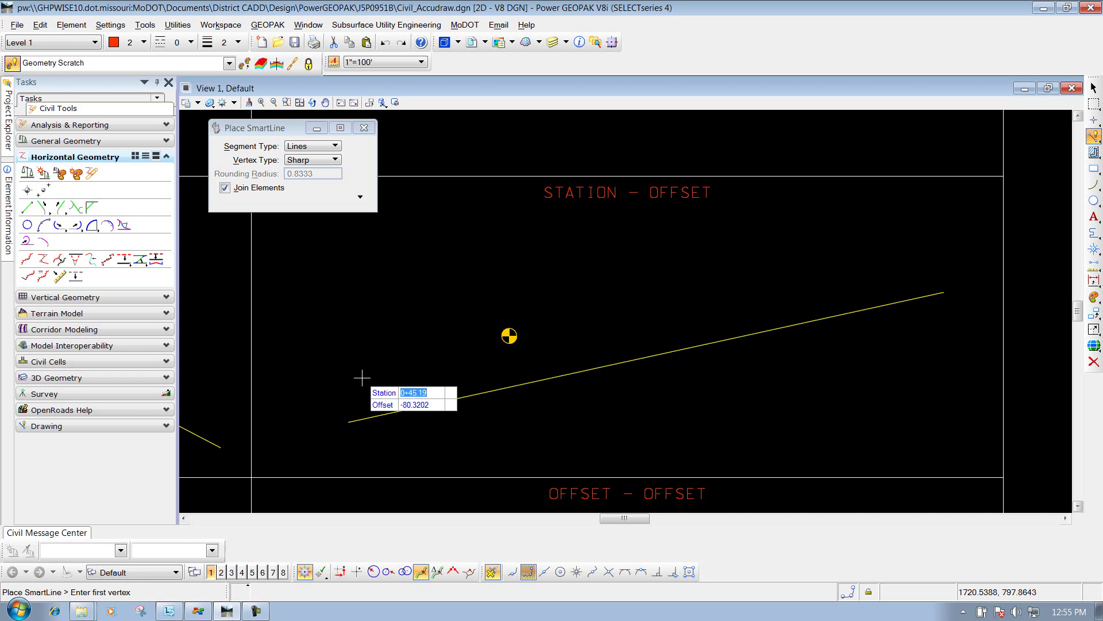
Step: Place the red line's first vertex at station 1+50, offset -50
text(1+50)
key(Tab)
text(50)
key(Tab)
click(423, 371)
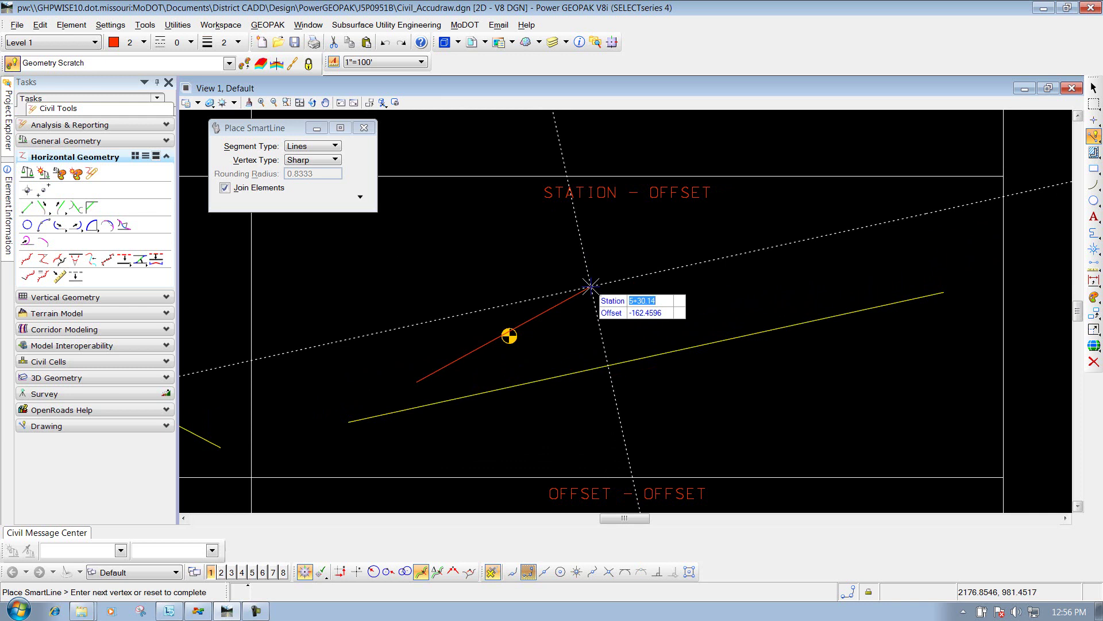
Step: Lock station 5+30 and offset -160 for the next vertex
text(5+30)
key(Tab)
text(160)
key(Tab)
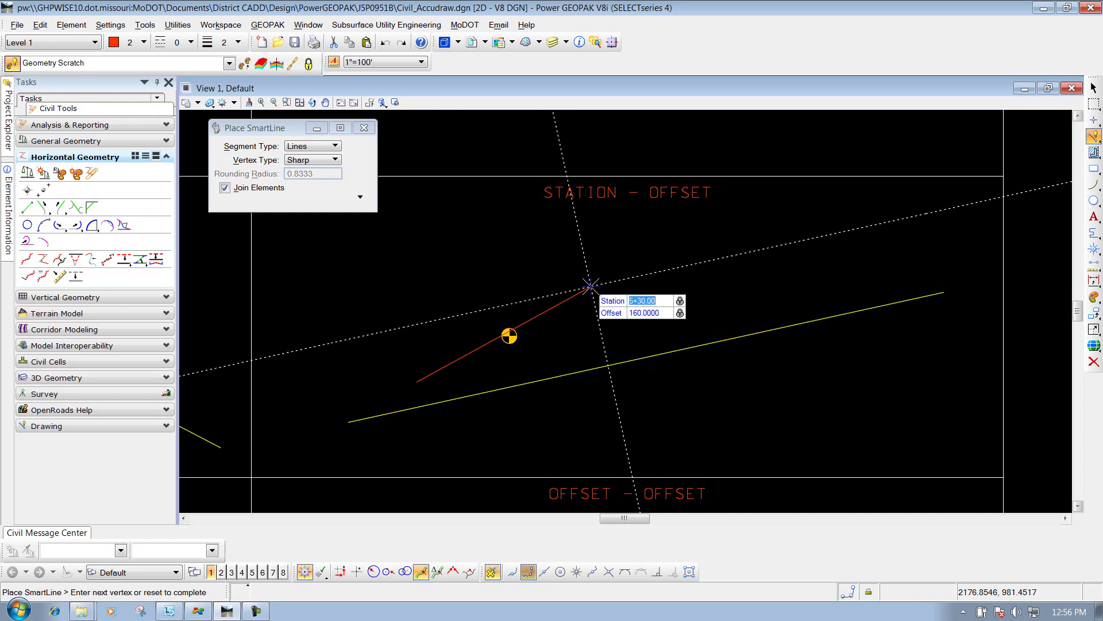
Step: Add vertices at station 5+30 offset -160 and station 7+30 offset 160
click(639, 295)
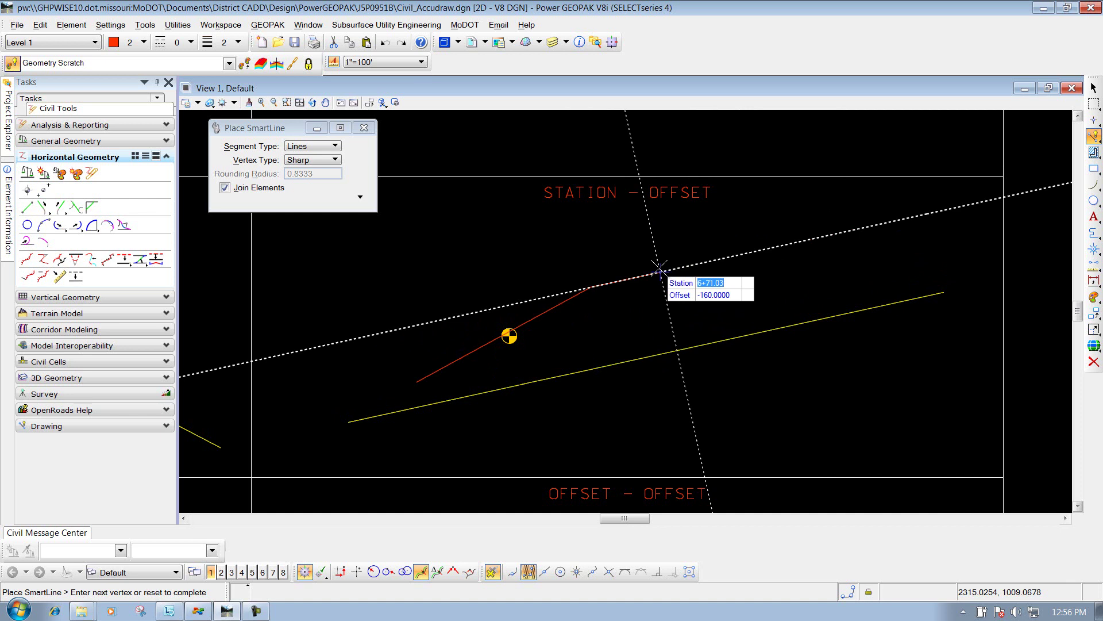
text(7+30.00)
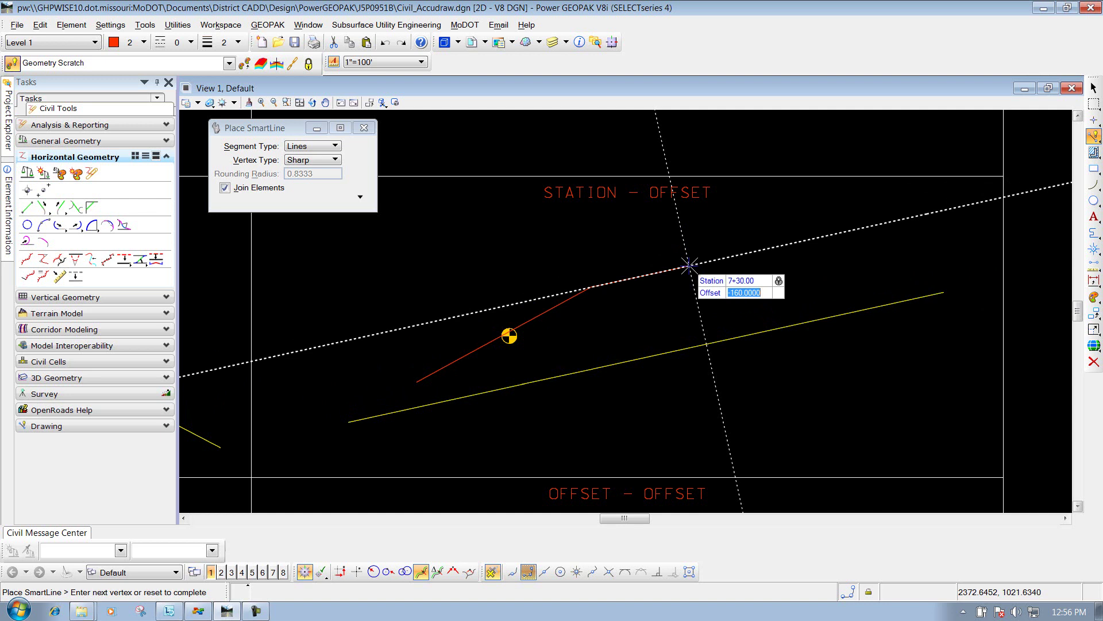
text(160)
key(Tab)
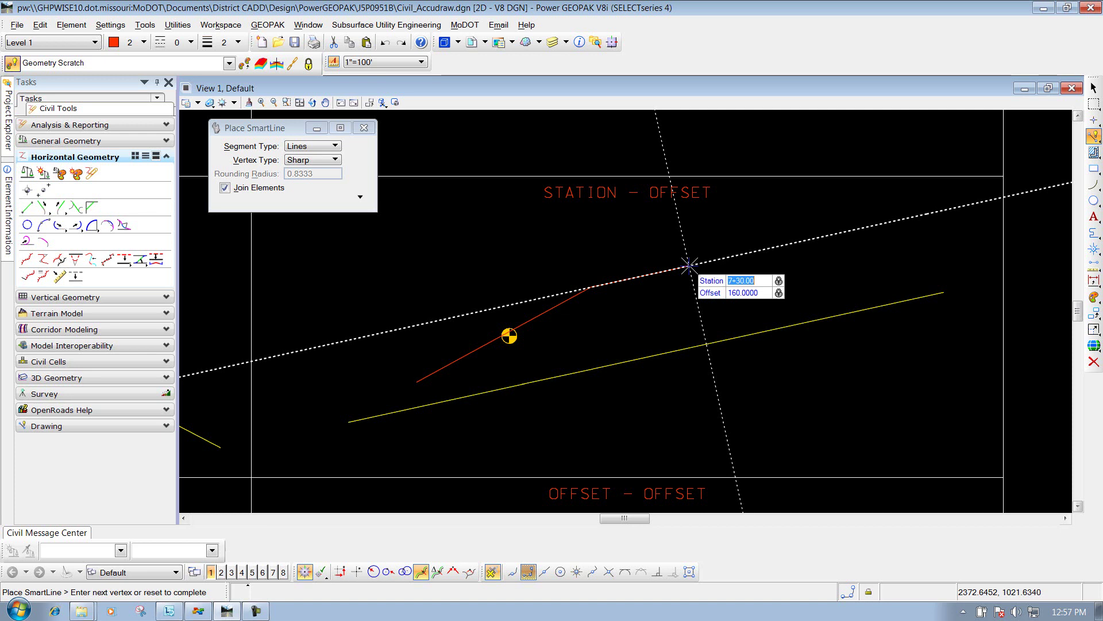
click(689, 265)
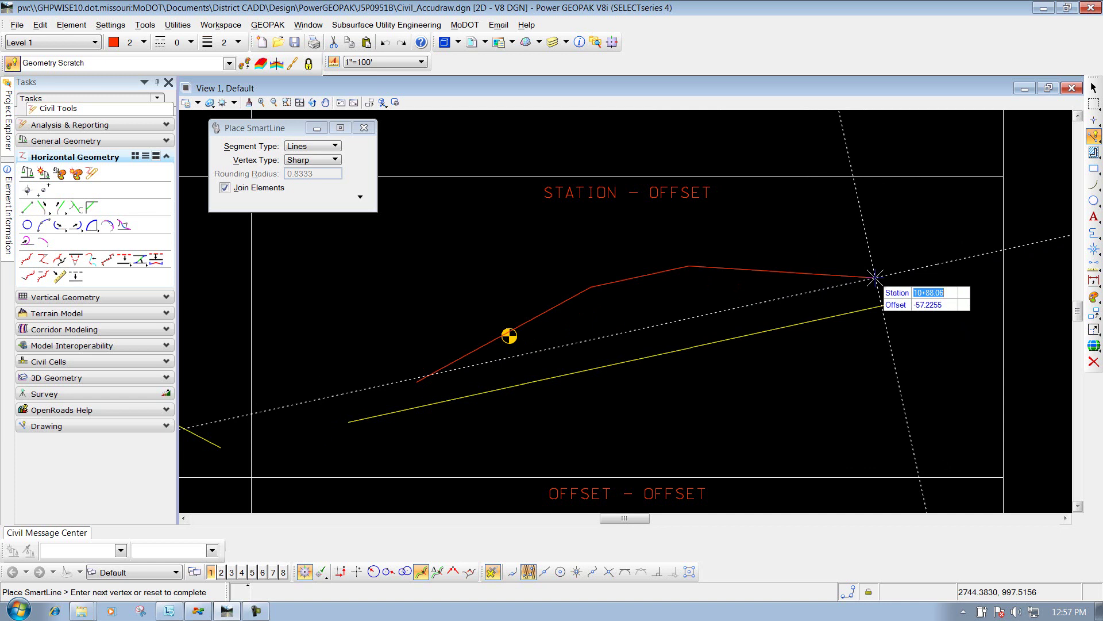
Step: Aim the last segment at station 10+25, offset 75, and finish the SmartLine
text(10+25)
key(Tab)
text(75)
key(Tab)
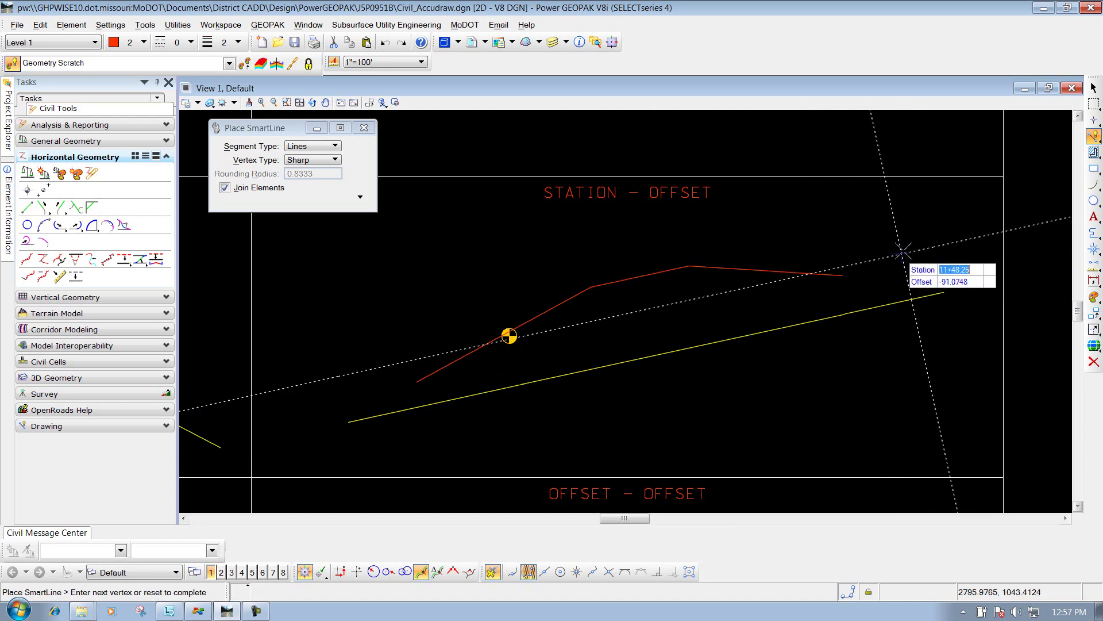
right_click(919, 244)
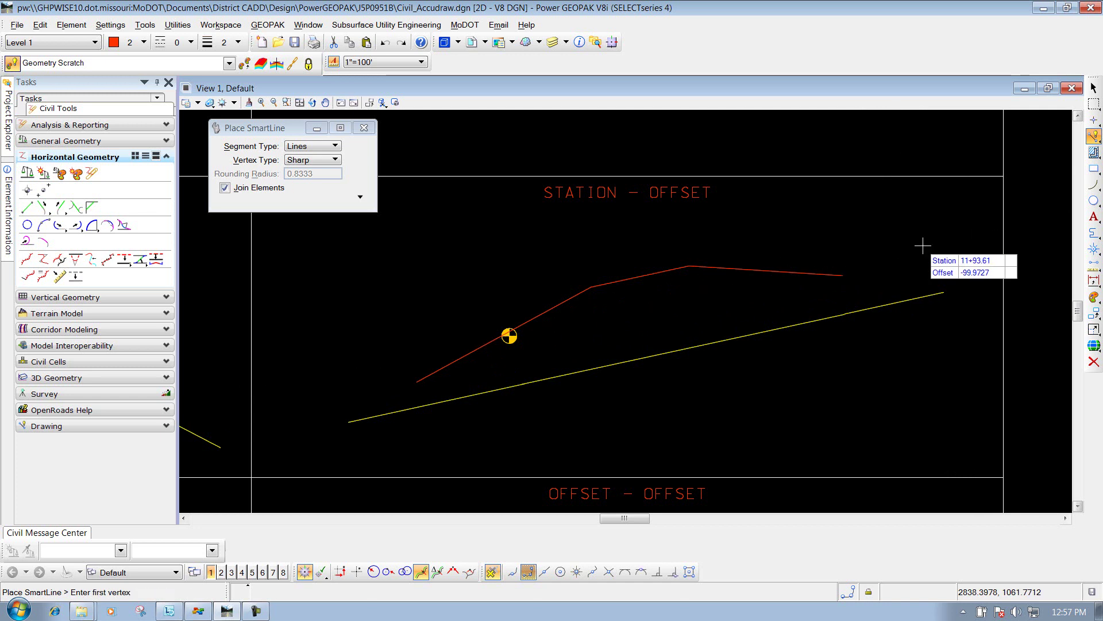